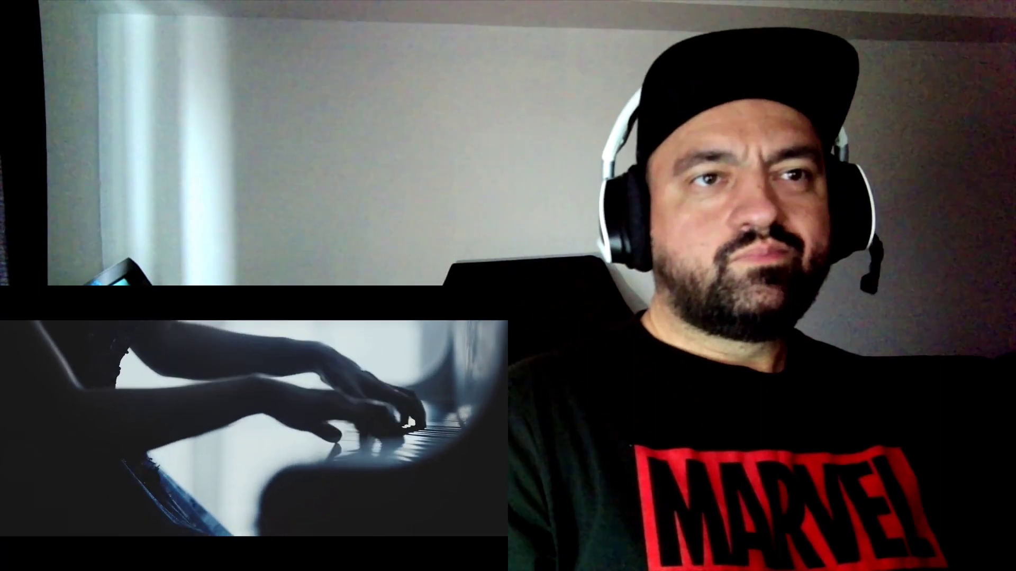
pyautogui.press('space')
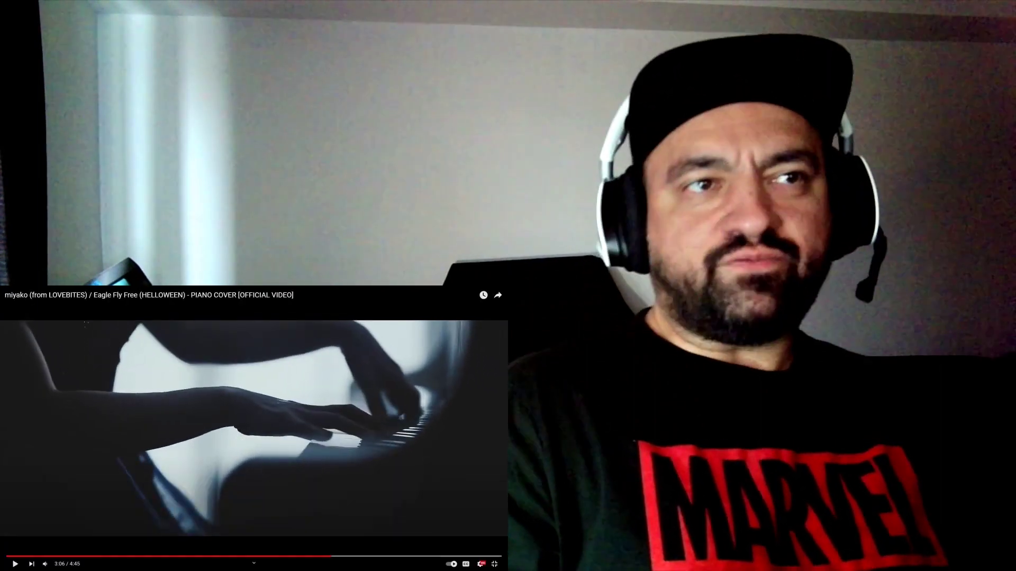
pyautogui.press('space')
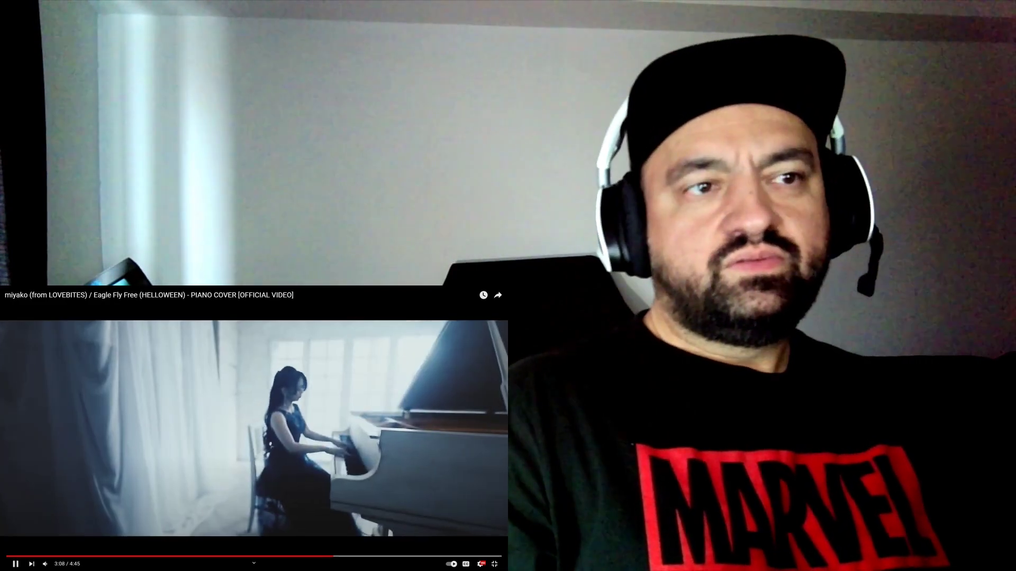